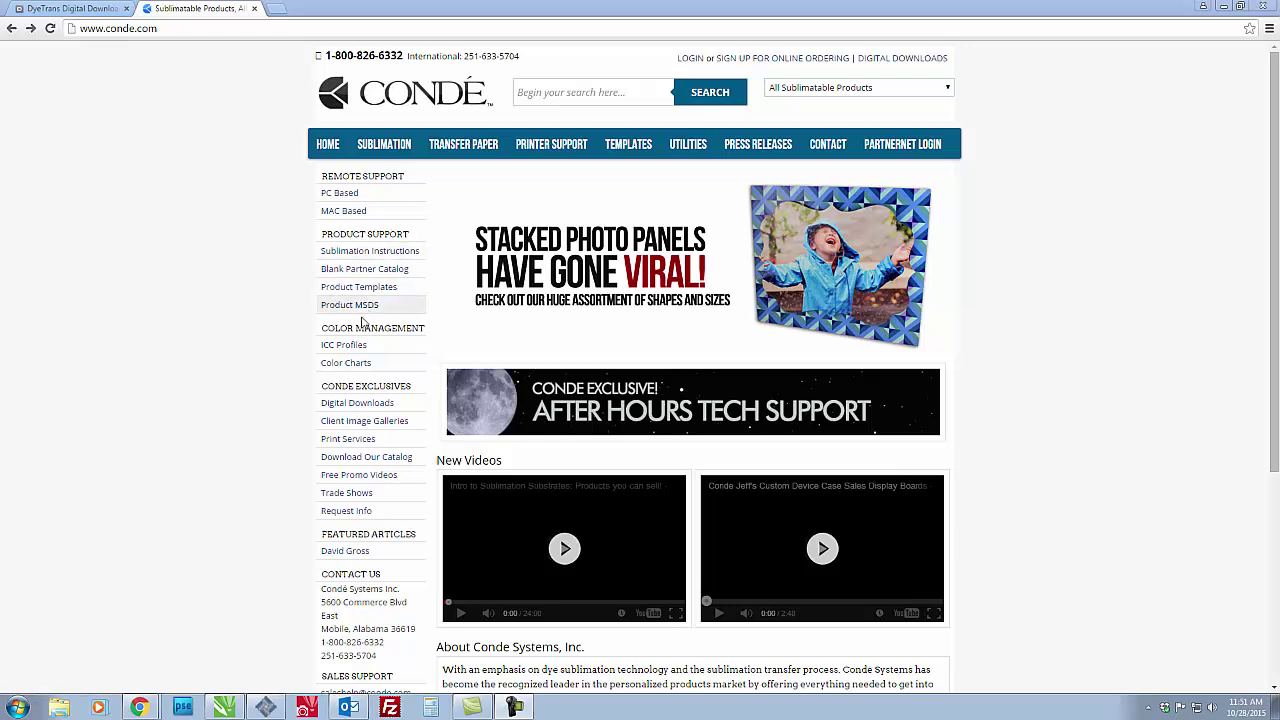
# Step: Go to the DyeTrans Digital Download Store via Digital Downloads under Conde Exclusives
pyautogui.click(355, 406)
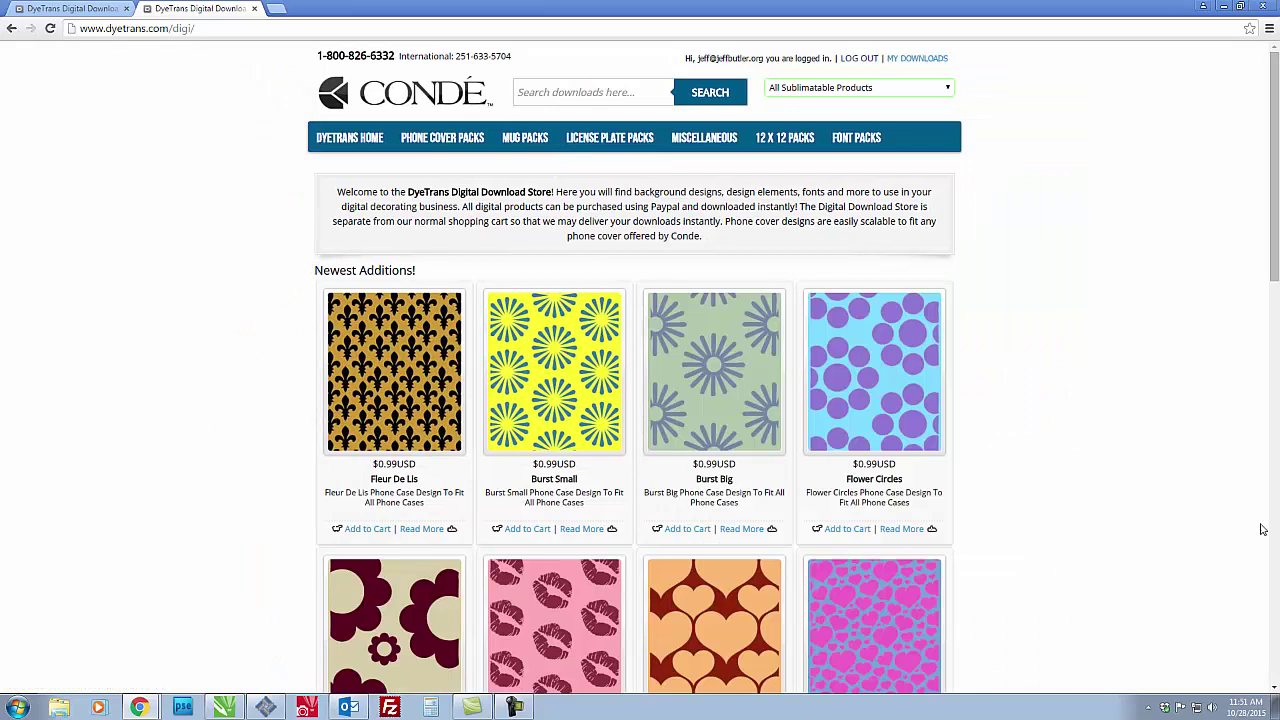
pyautogui.scroll(-3, 970, 420)
pyautogui.scroll(-3, 995, 420)
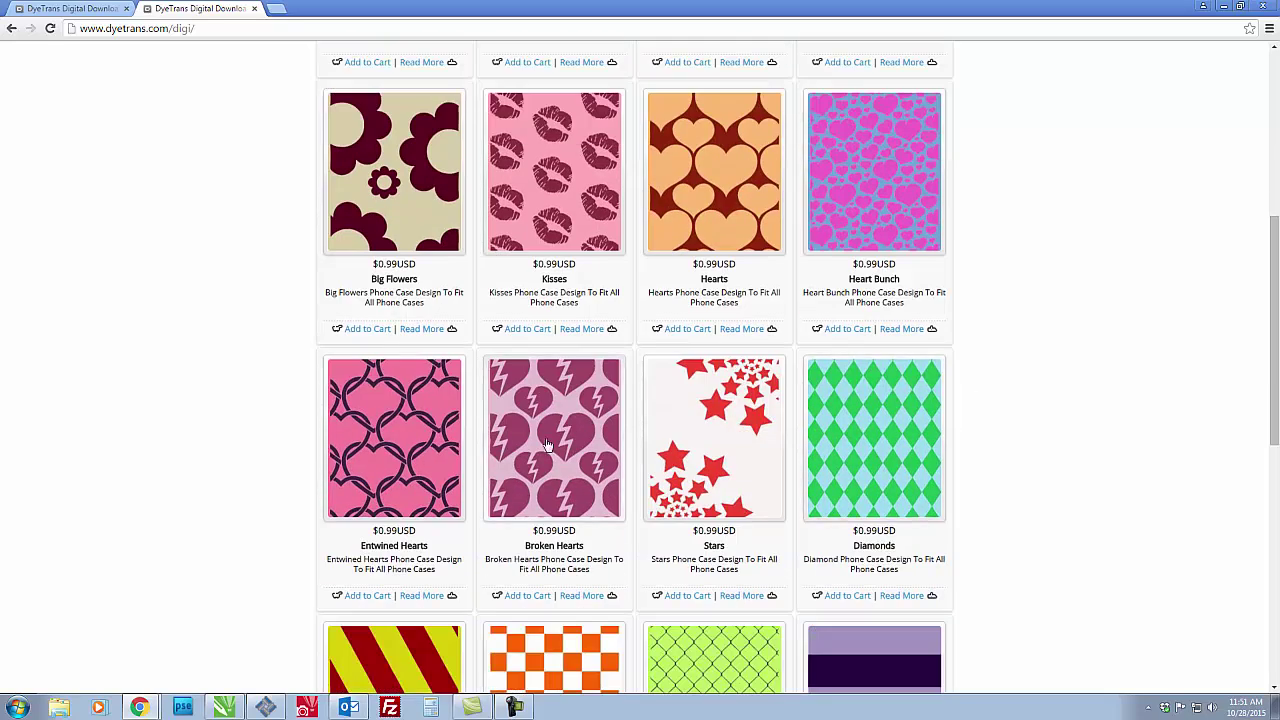
pyautogui.scroll(3, 306, 396)
pyautogui.scroll(3, 306, 396)
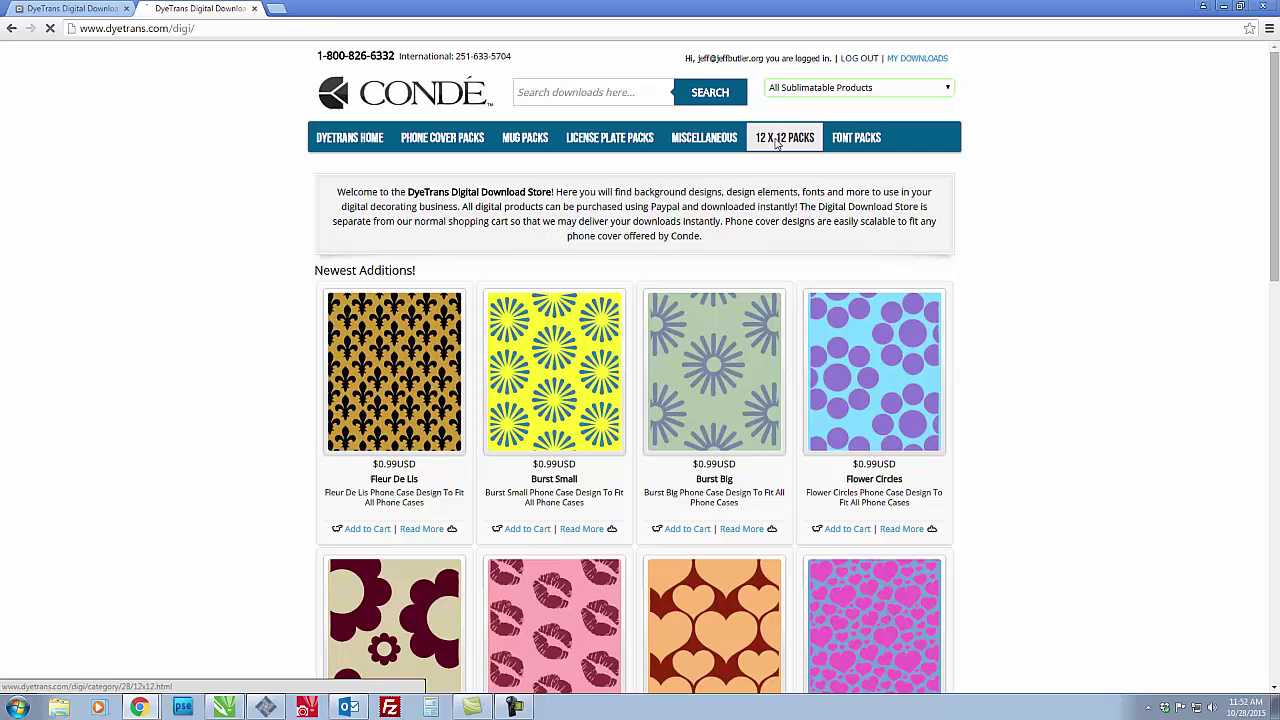
# Step: Show the 12 X 12 PACKS category listing Mermaid Scales RP and Art Deco RP
pyautogui.click(778, 142)
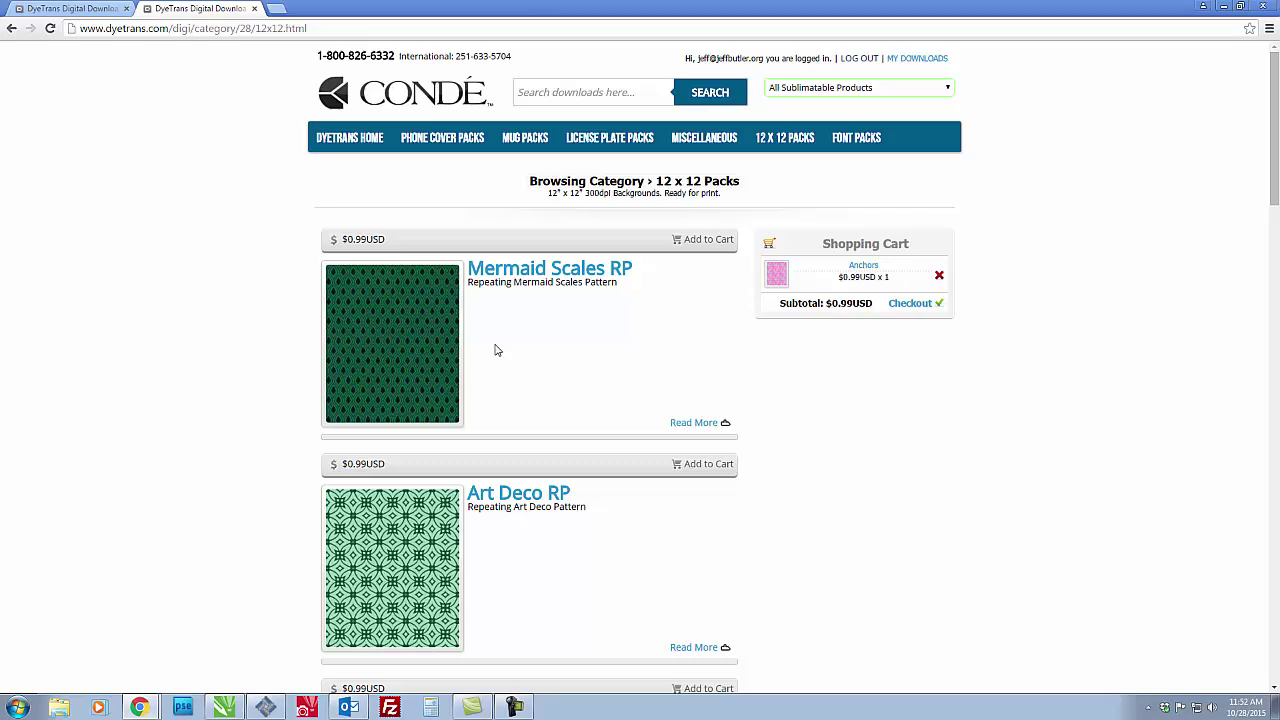
# Step: Browse the PHONE COVER PACKS list down to Fleur De Lis, Burst Small and Burst Big
pyautogui.click(430, 143)
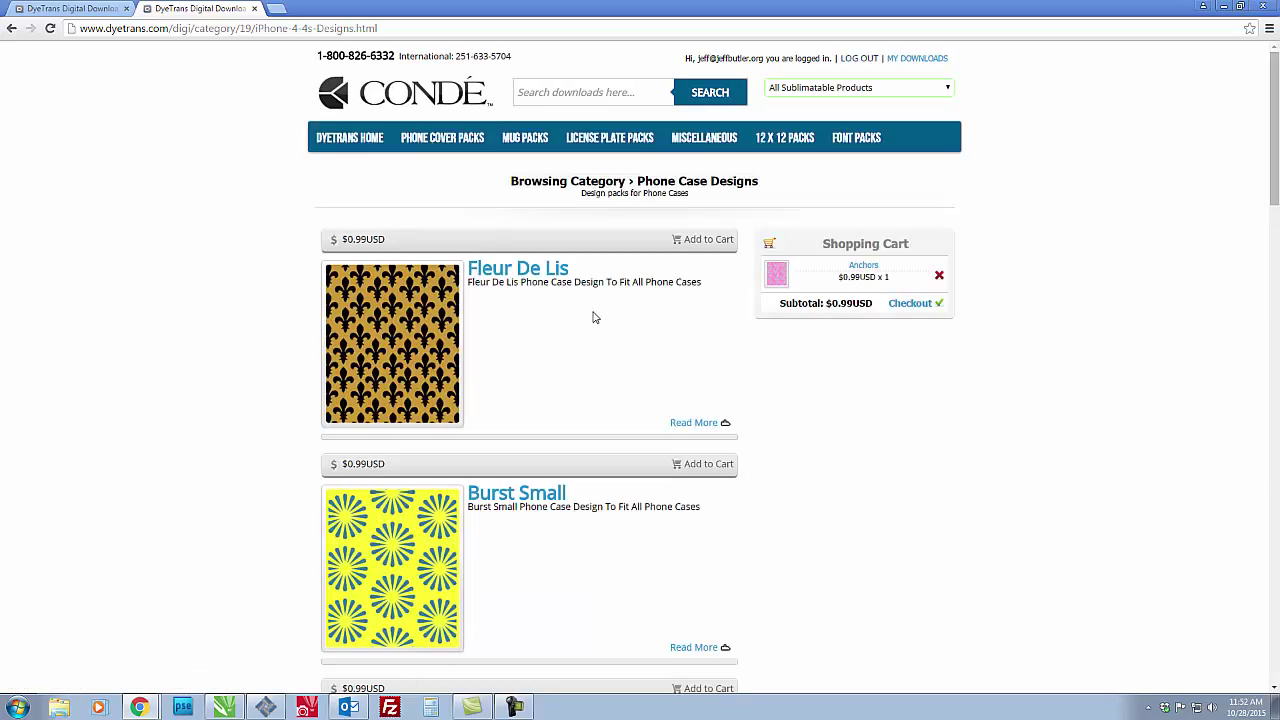
pyautogui.scroll(-1, 607, 363)
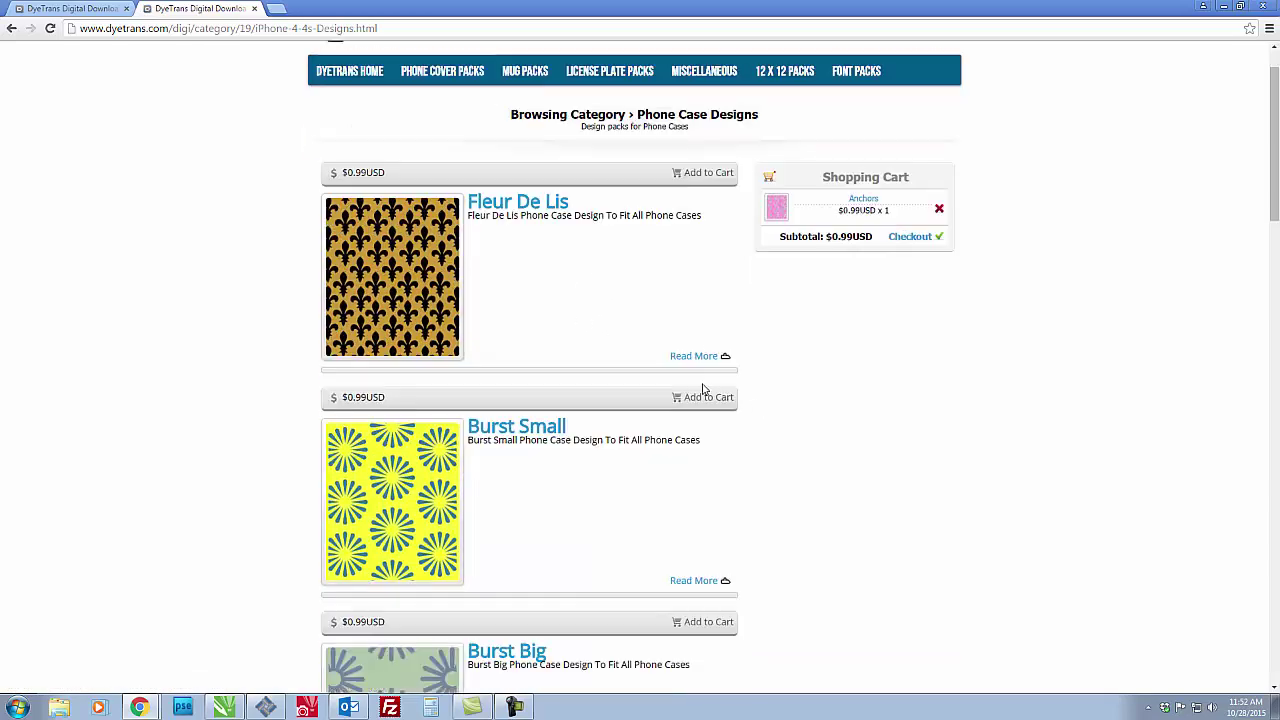
pyautogui.scroll(-1, 800, 425)
pyautogui.scroll(-1, 841, 426)
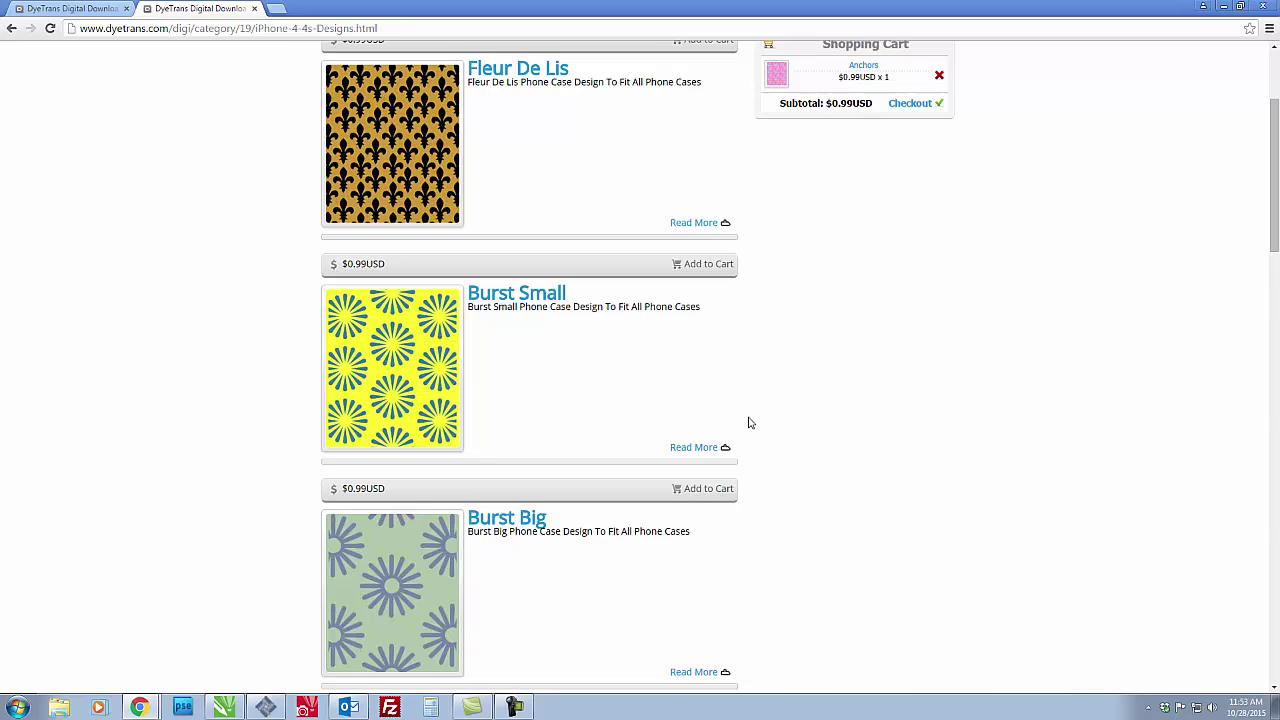
# Step: Add another Anchors design from its product page and check out with quantity 2 at $1.98USD
pyautogui.click(68, 8)
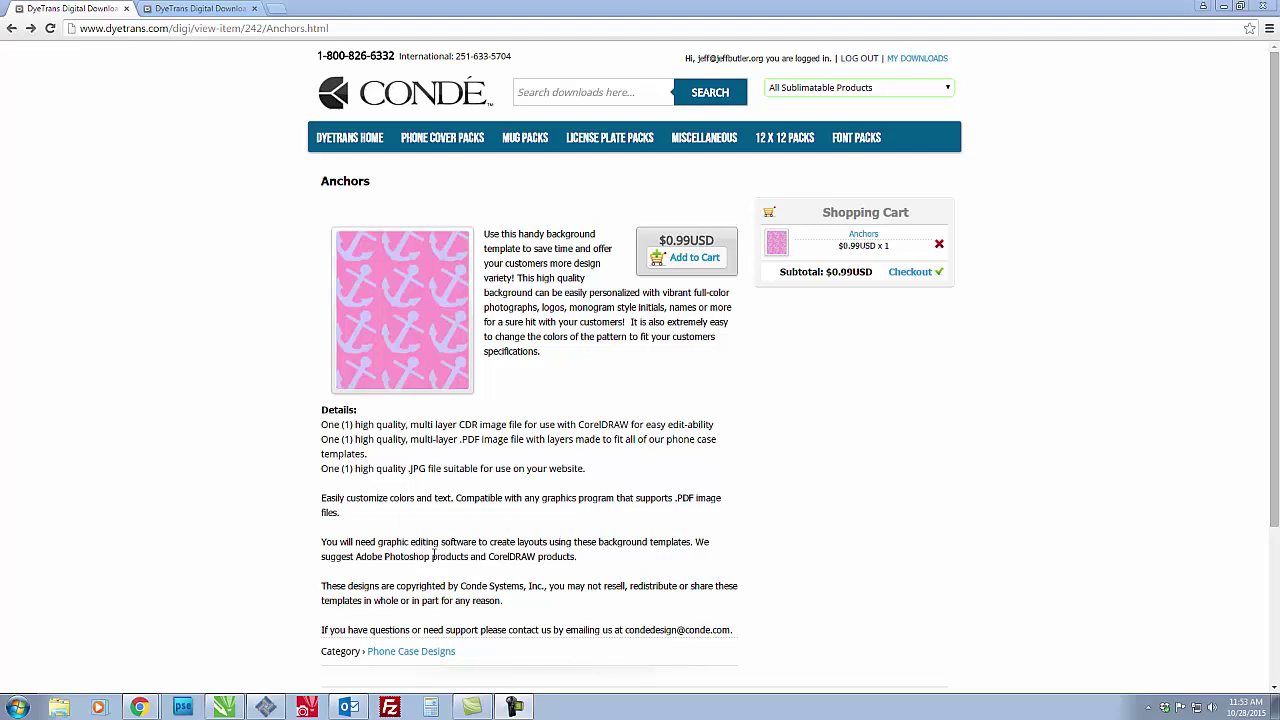
pyautogui.click(697, 263)
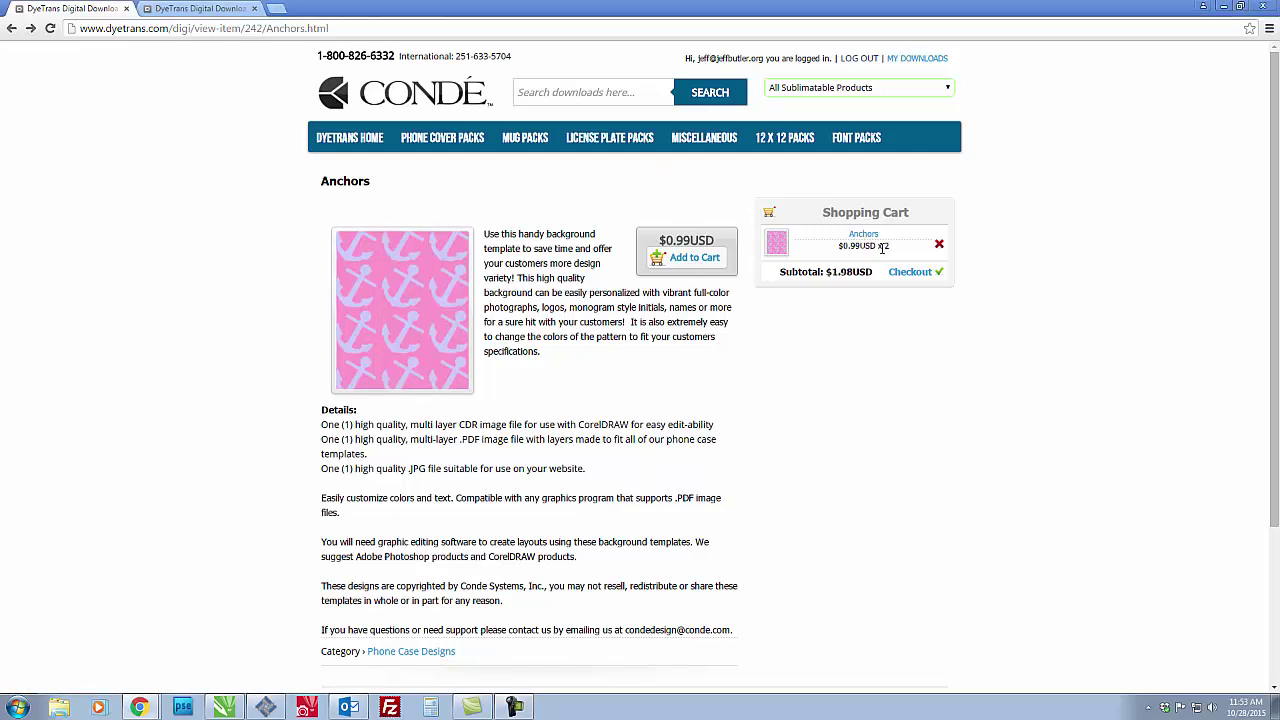
pyautogui.click(905, 272)
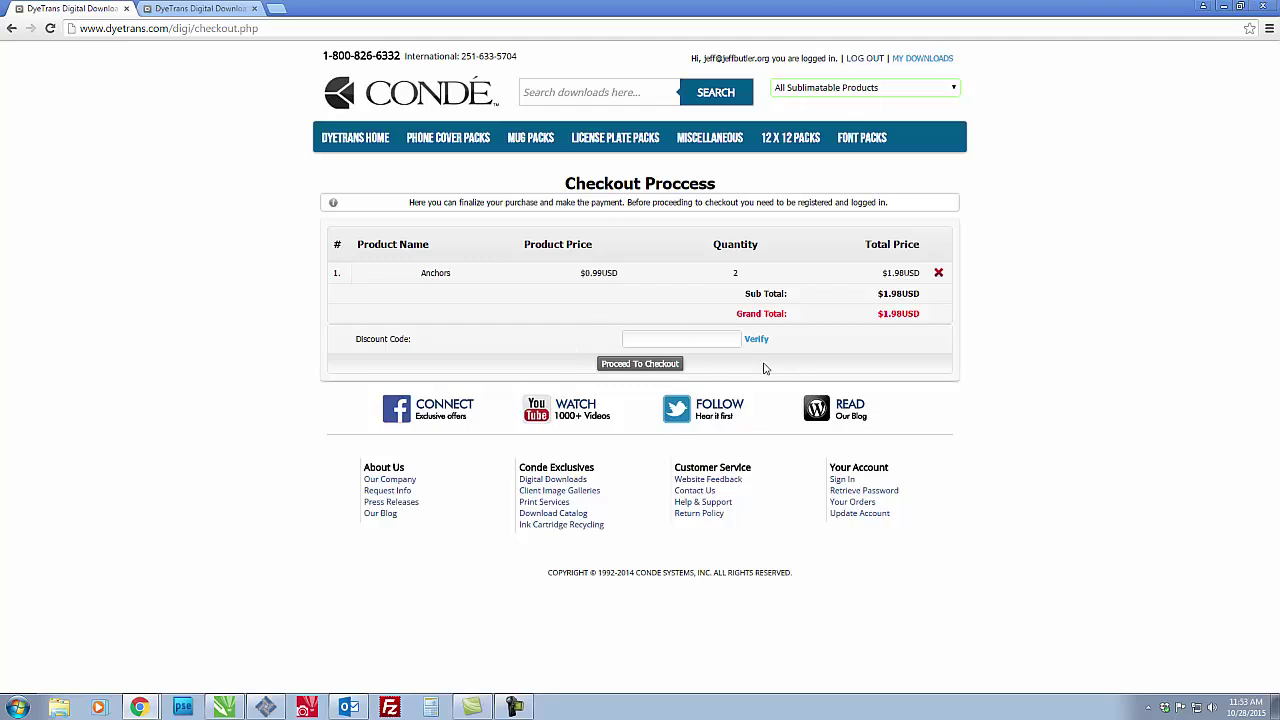
# Step: Proceed from checkout to the Purchase Summary for the $1.98USD Anchors order
pyautogui.click(667, 364)
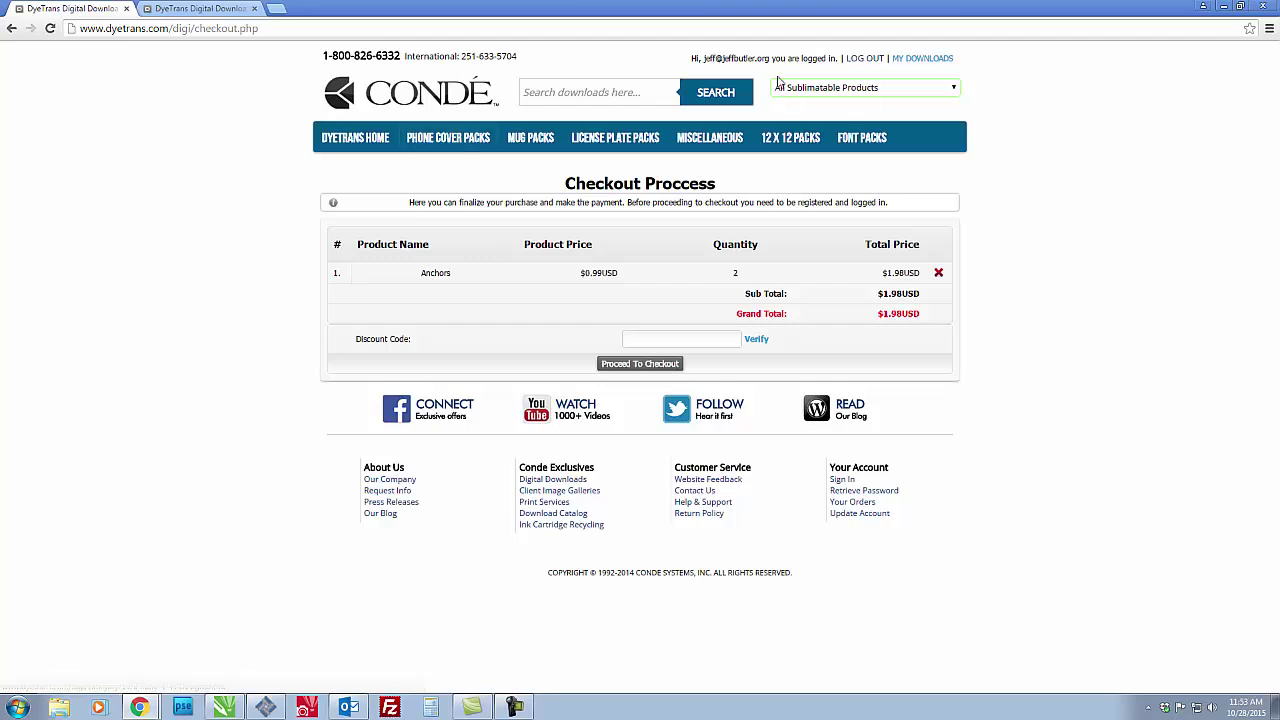
pyautogui.click(637, 364)
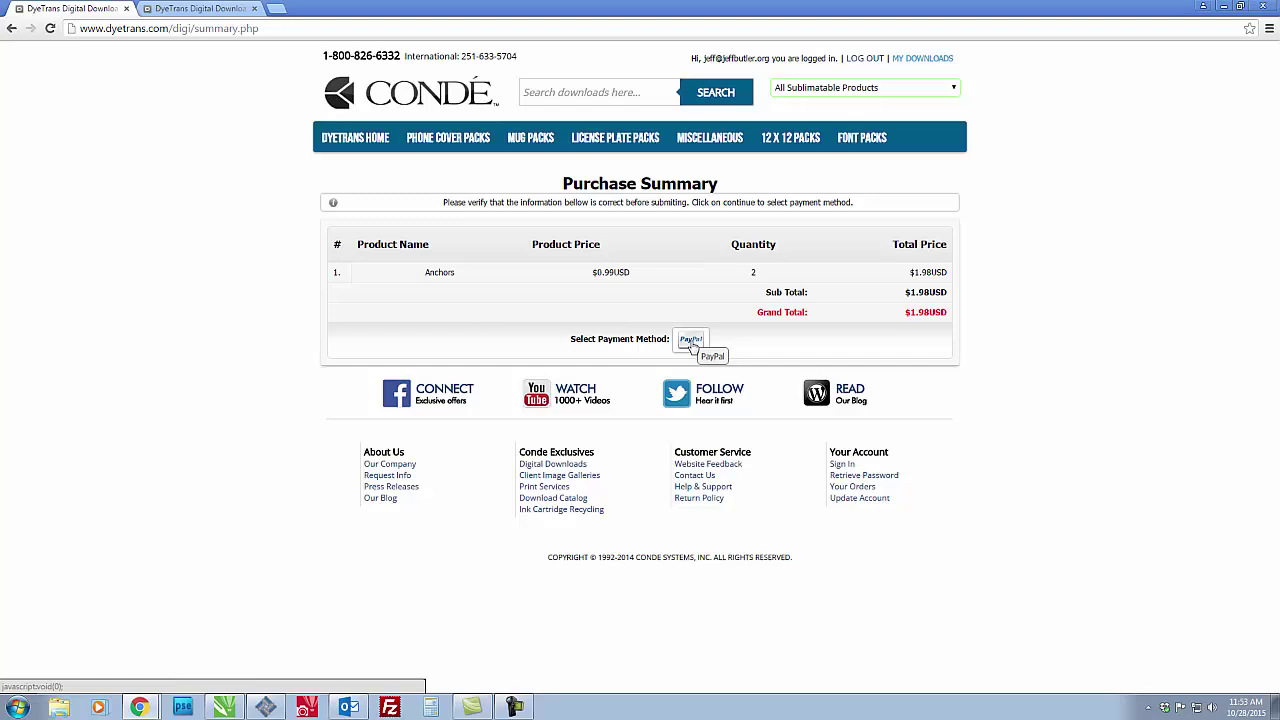
# Step: Pay with PayPal, then list the 17 purchased designs under MY DOWNLOADS
pyautogui.click(691, 340)
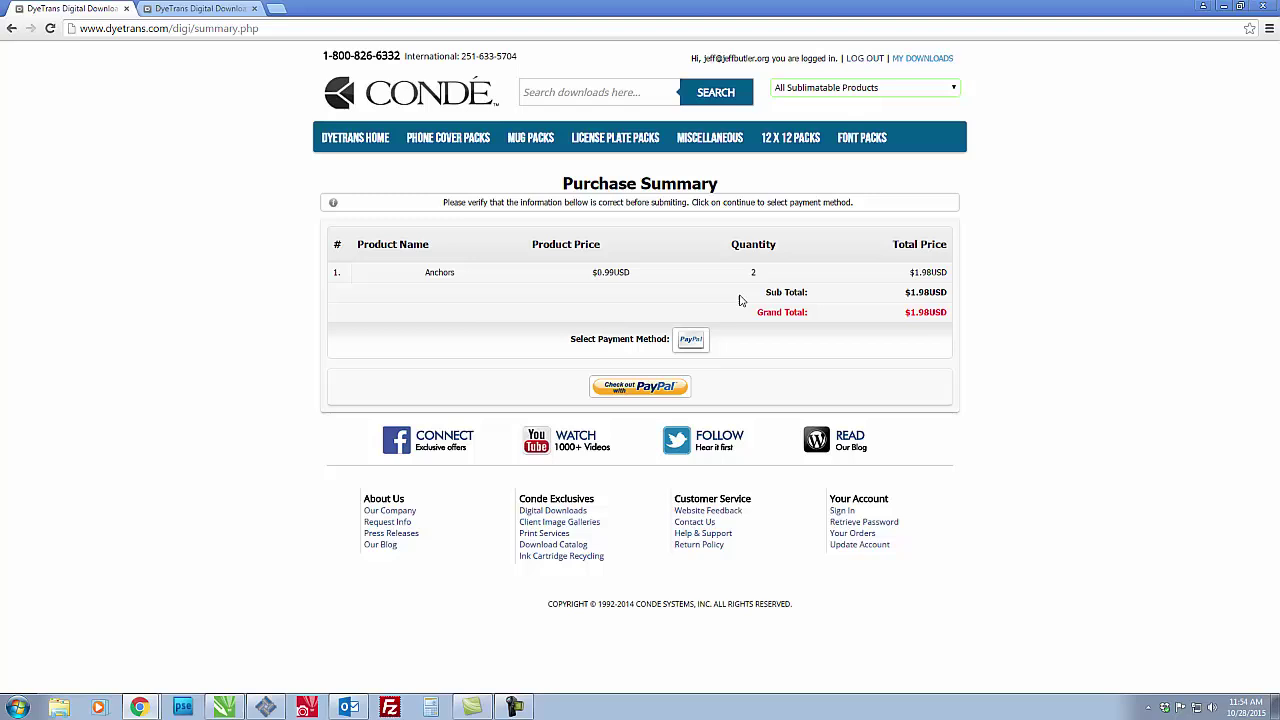
pyautogui.click(922, 64)
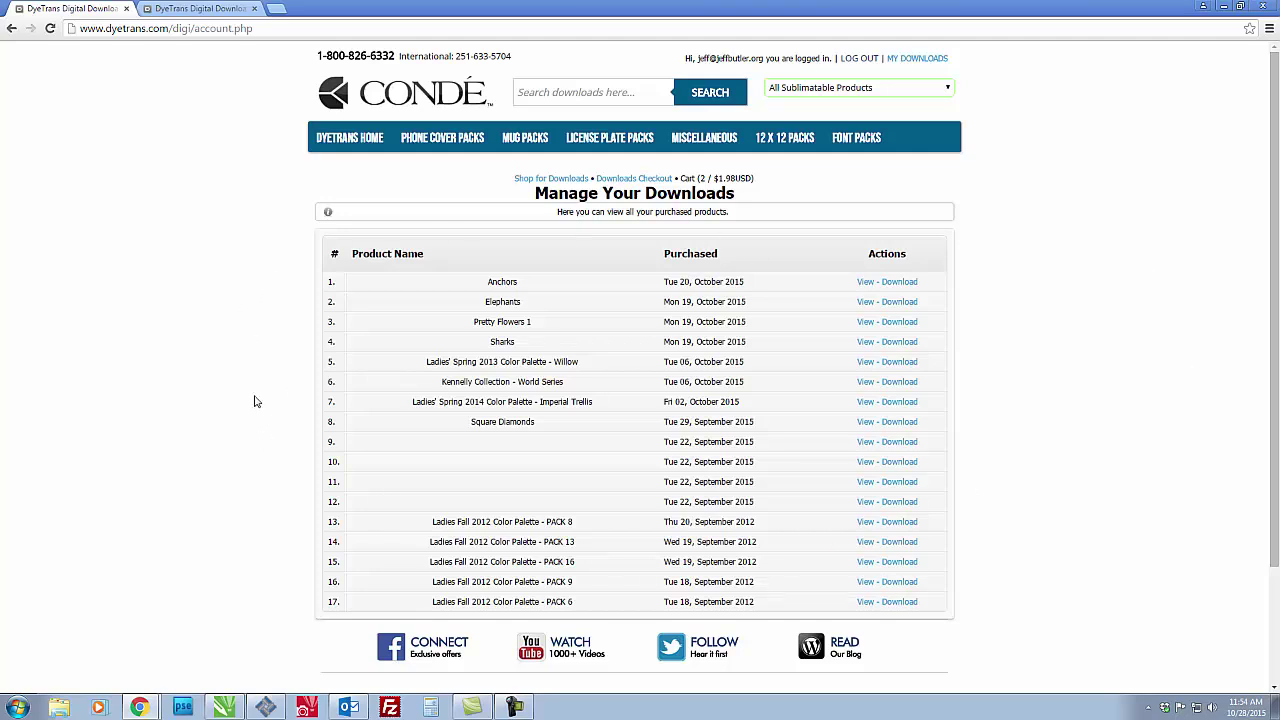
# Step: Minimize the browser and CorelDRAW, then add a desktop folder named 'Artwork'
pyautogui.click(1224, 10)
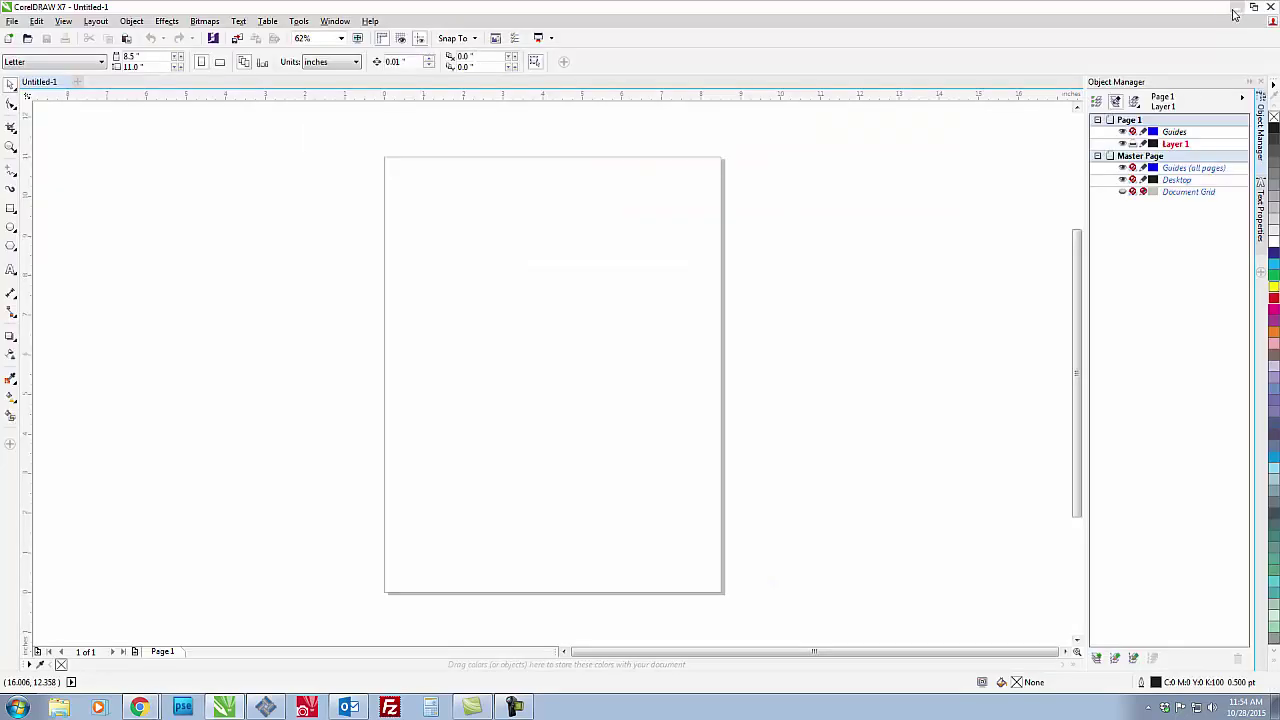
pyautogui.click(1232, 8)
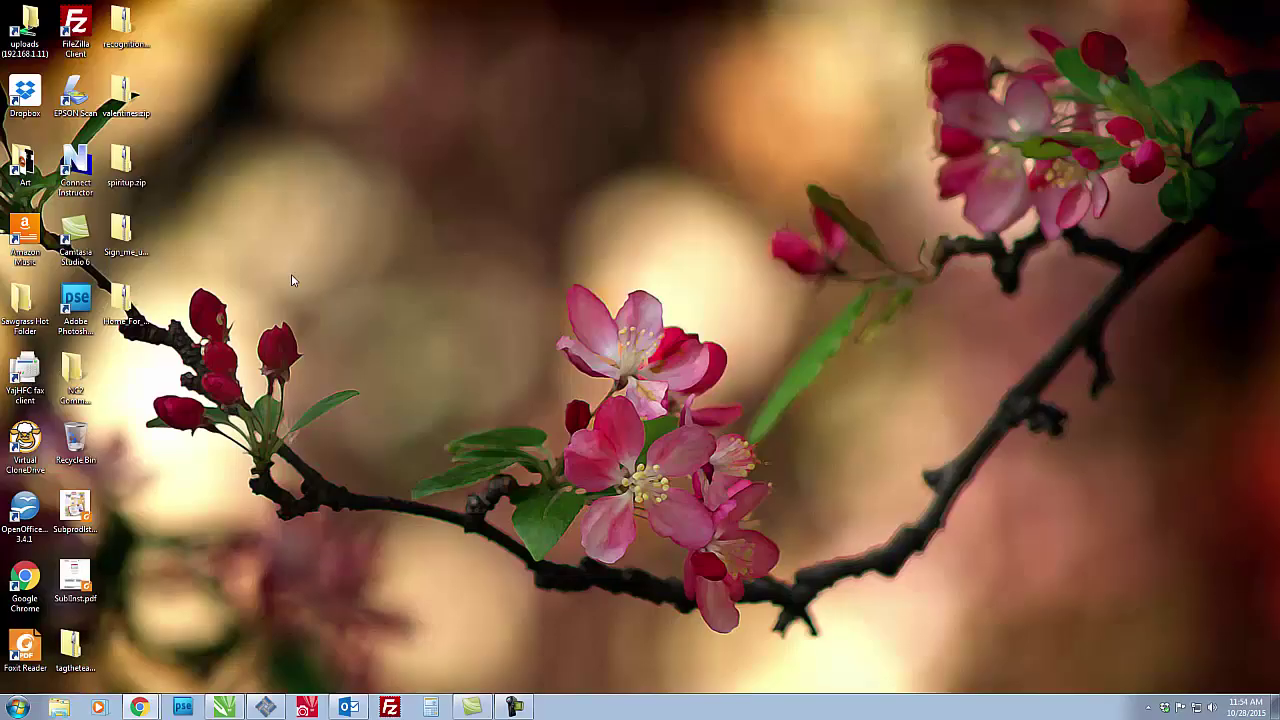
pyautogui.rightClick(366, 210)
pyautogui.moveTo(400, 313)
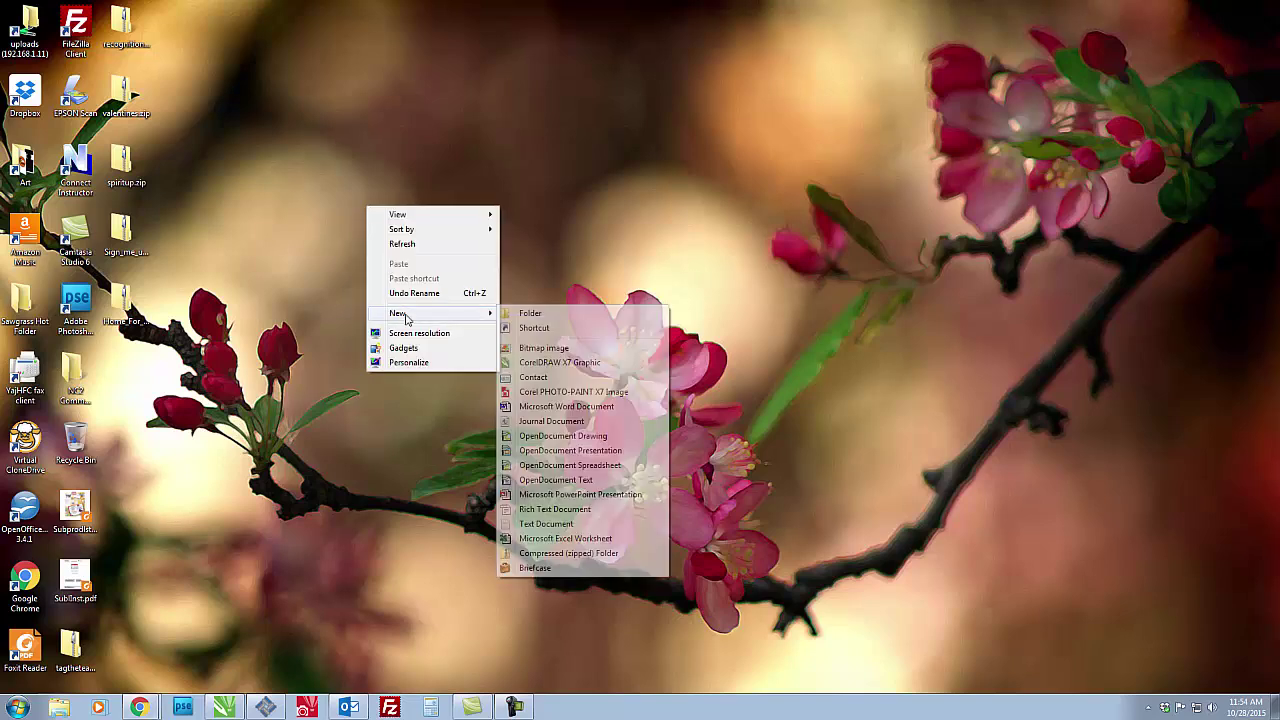
pyautogui.click(560, 314)
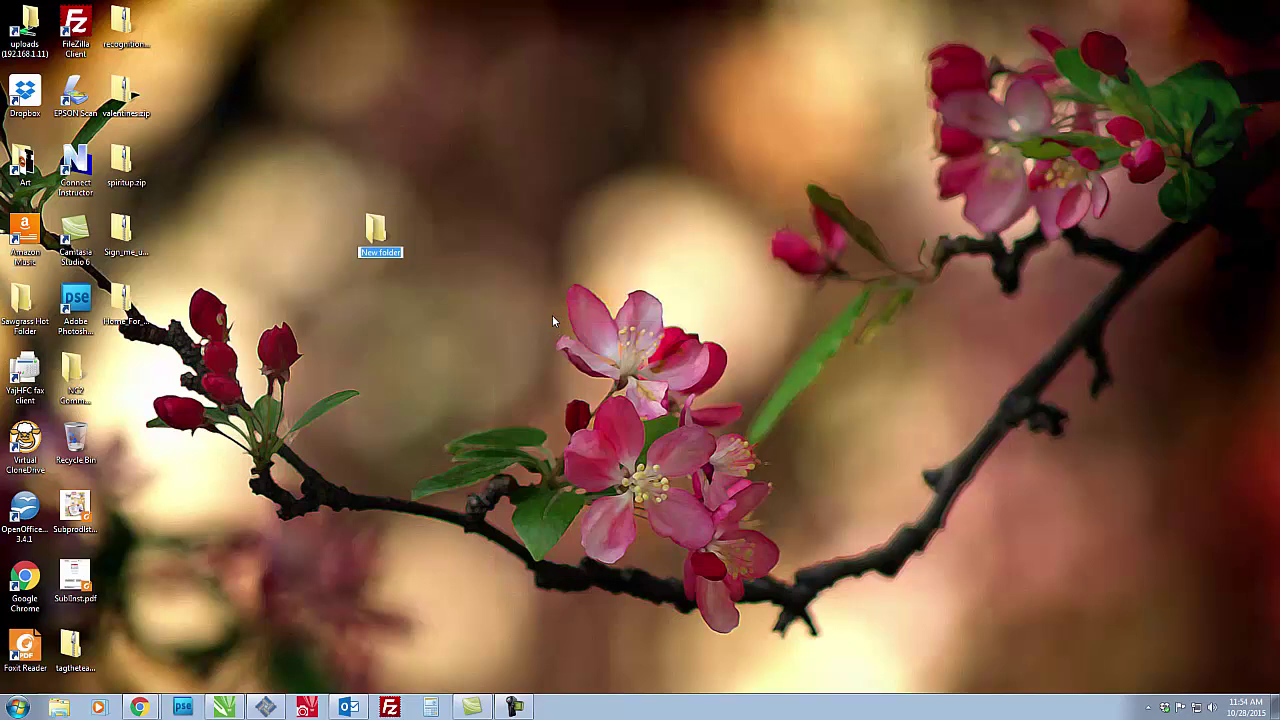
pyautogui.write('Artwork')
pyautogui.press('BackSpace')
pyautogui.press('BackSpace')
pyautogui.press('BackSpace')
pyautogui.write('ork')
pyautogui.press('Return')
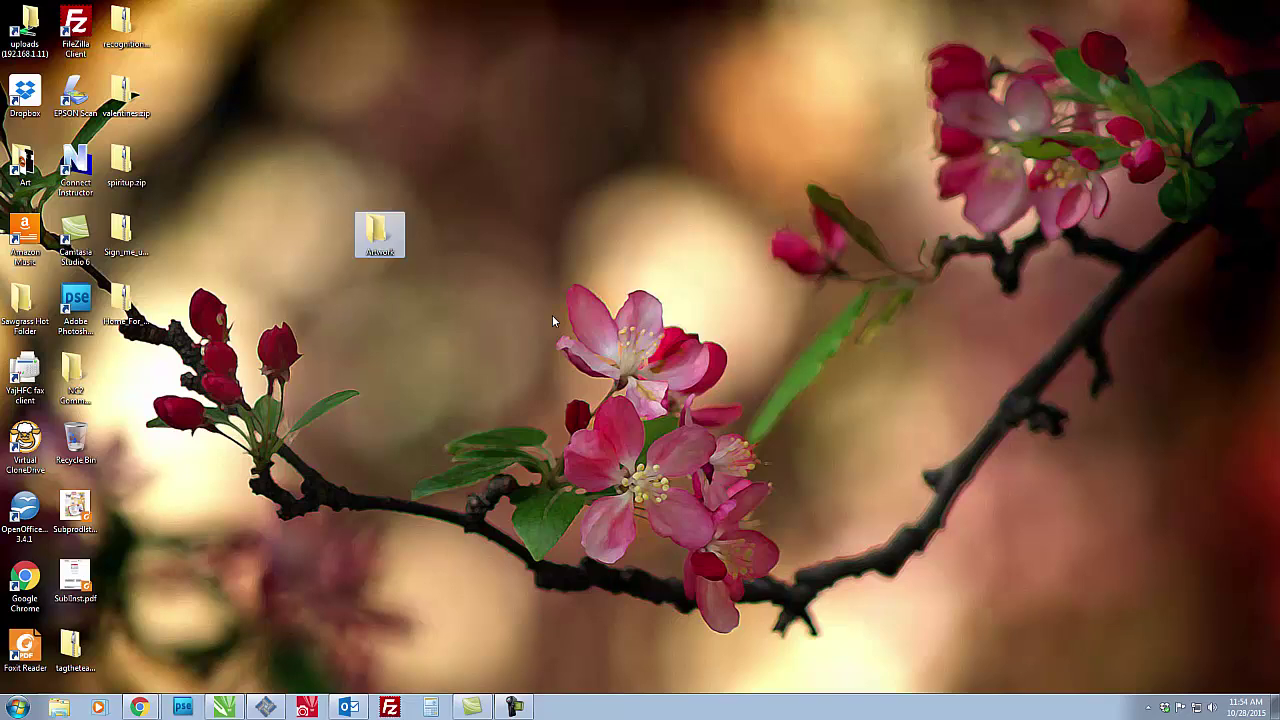
# Step: Download the Anchors design from Manage Your Downloads and open Anchors_2 (2).zip
pyautogui.click(139, 707)
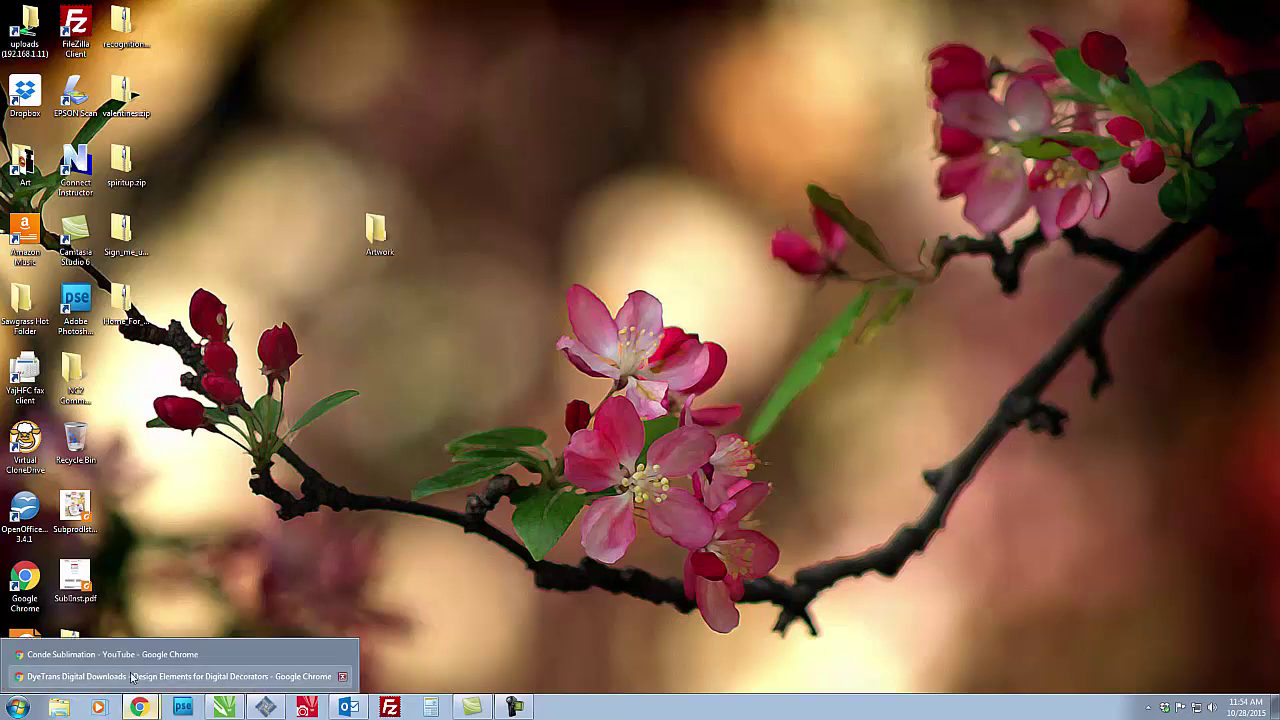
pyautogui.click(133, 677)
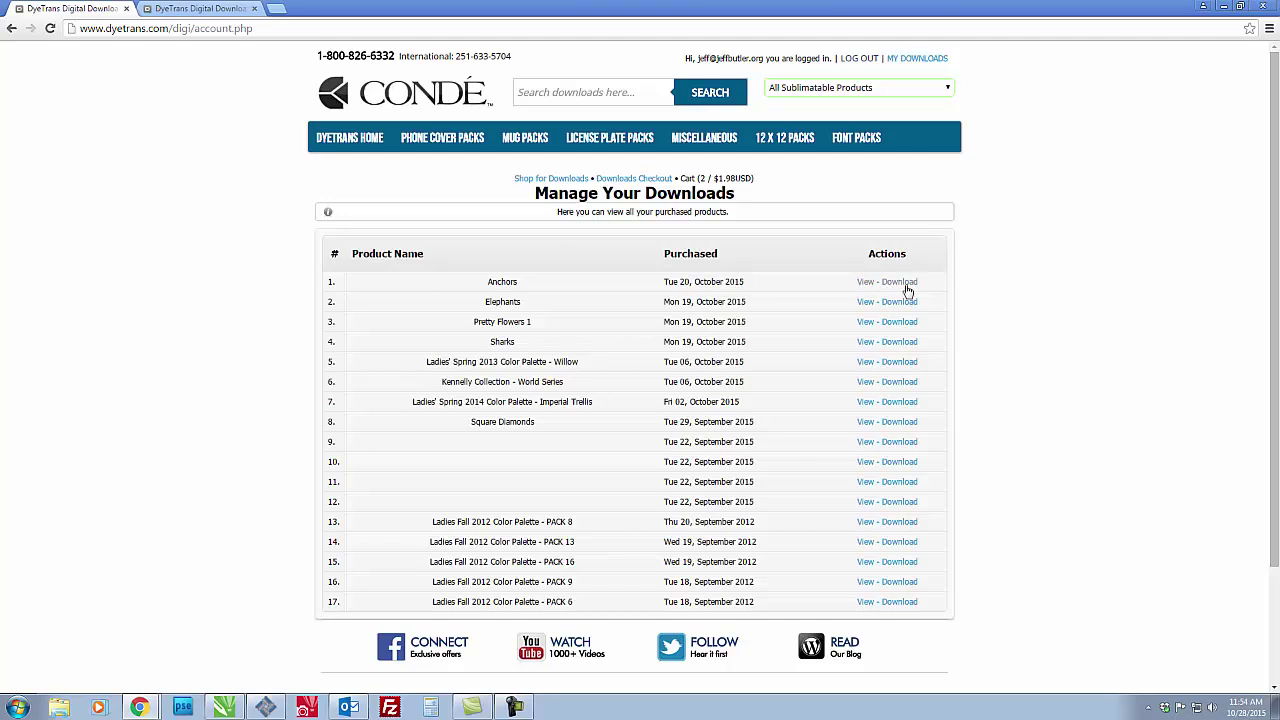
pyautogui.click(905, 284)
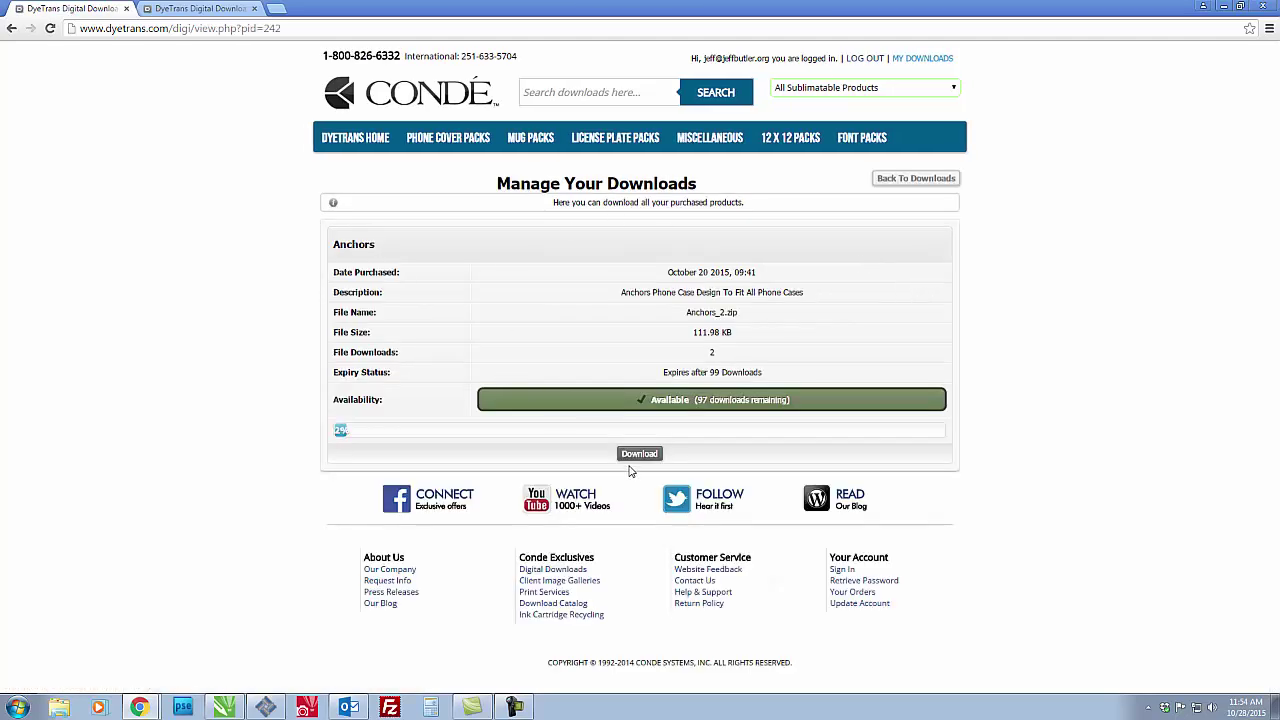
pyautogui.click(636, 455)
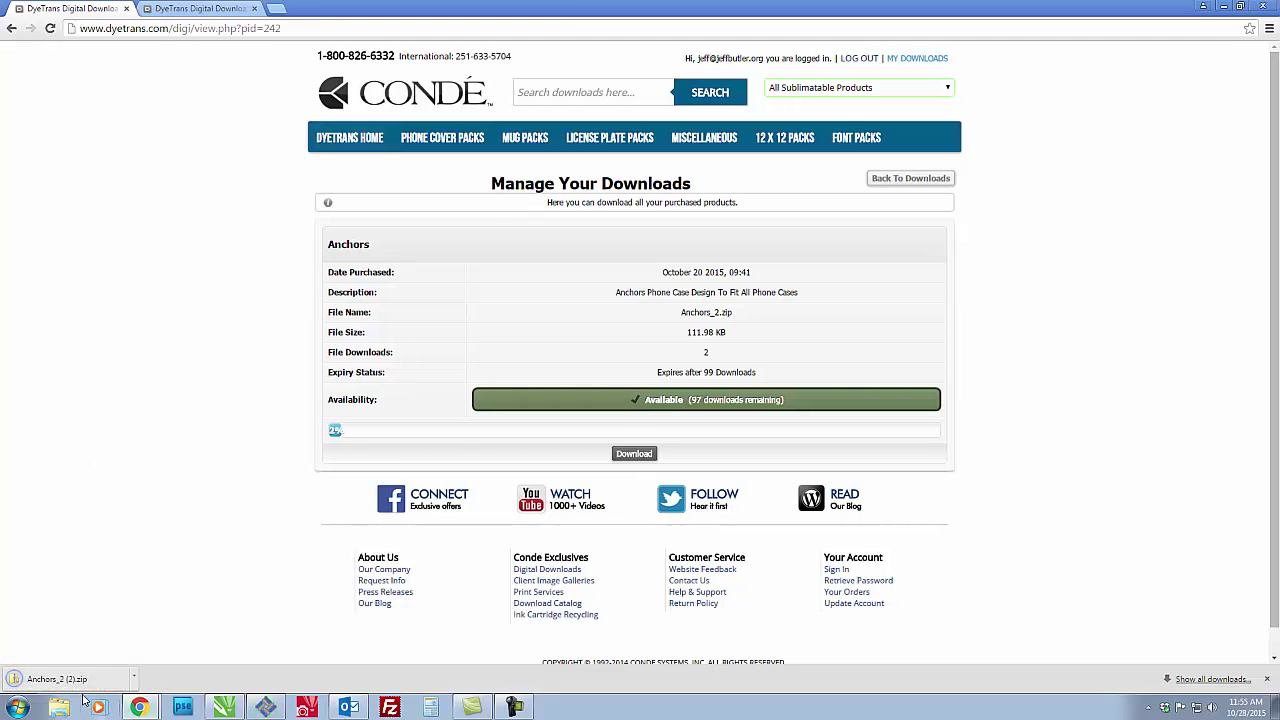
pyautogui.click(79, 684)
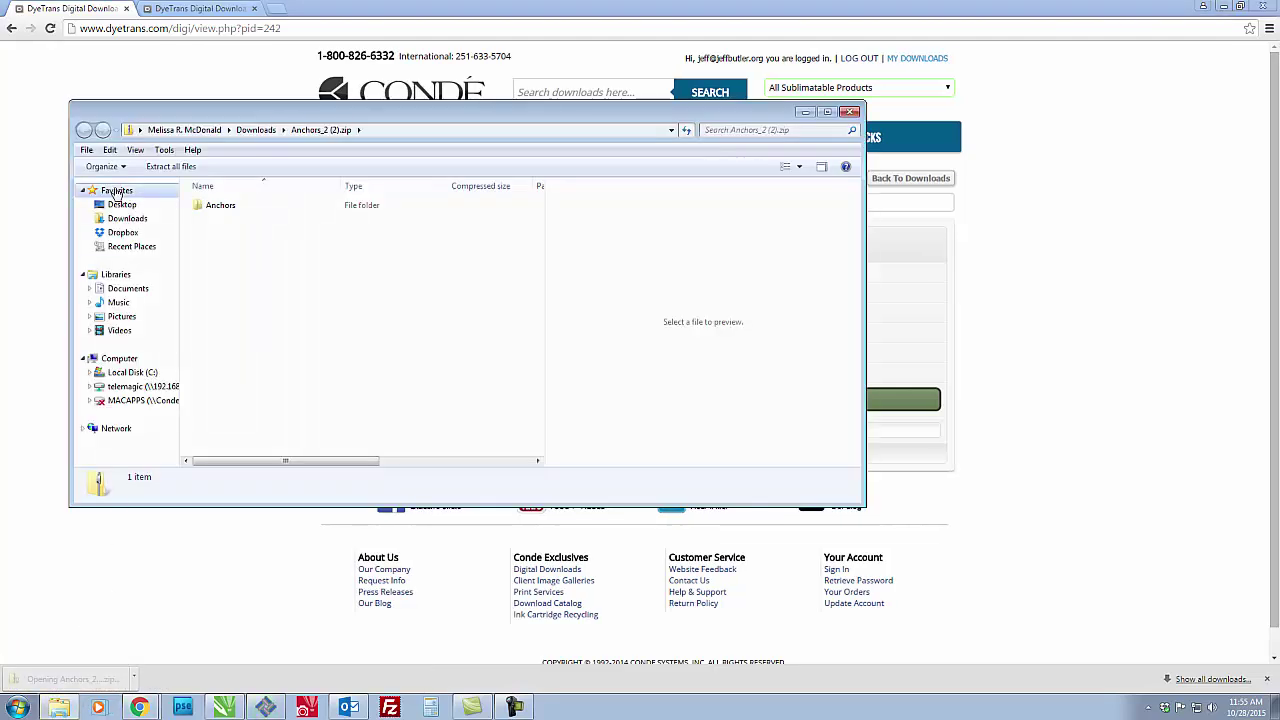
# Step: Extract all files from the Anchors zip into Desktop > Artwork
pyautogui.click(170, 166)
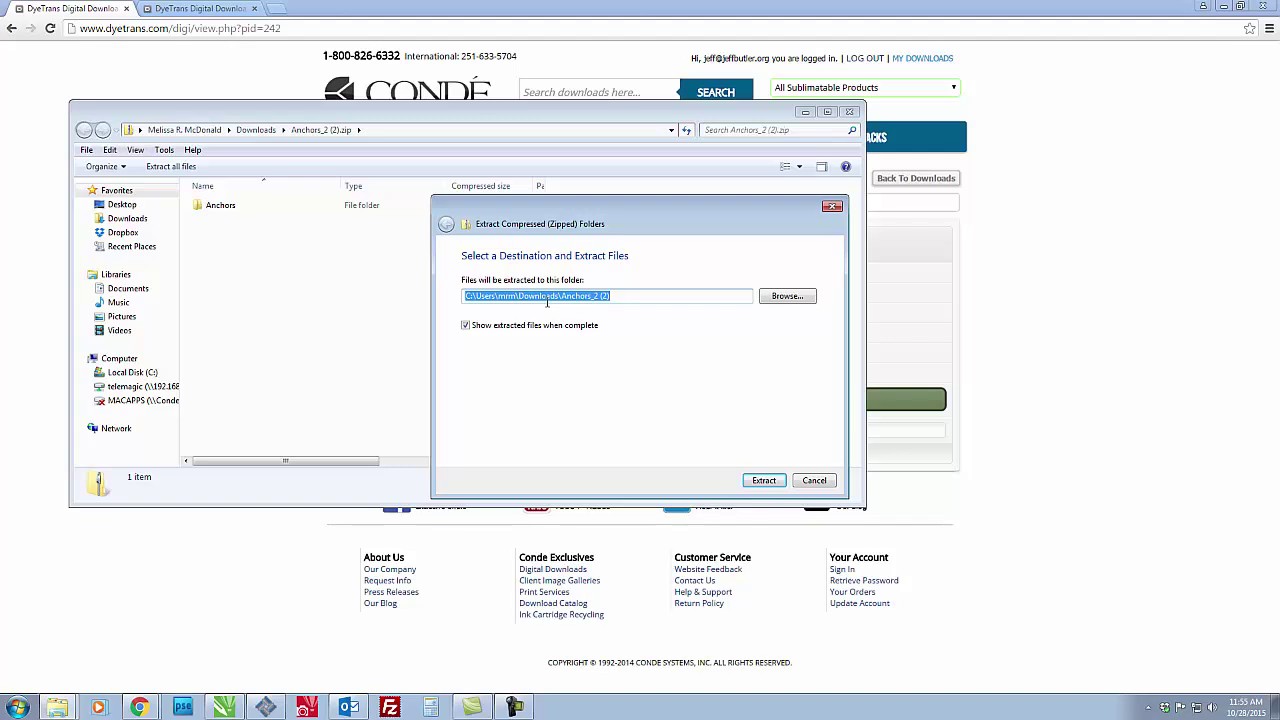
pyautogui.click(790, 297)
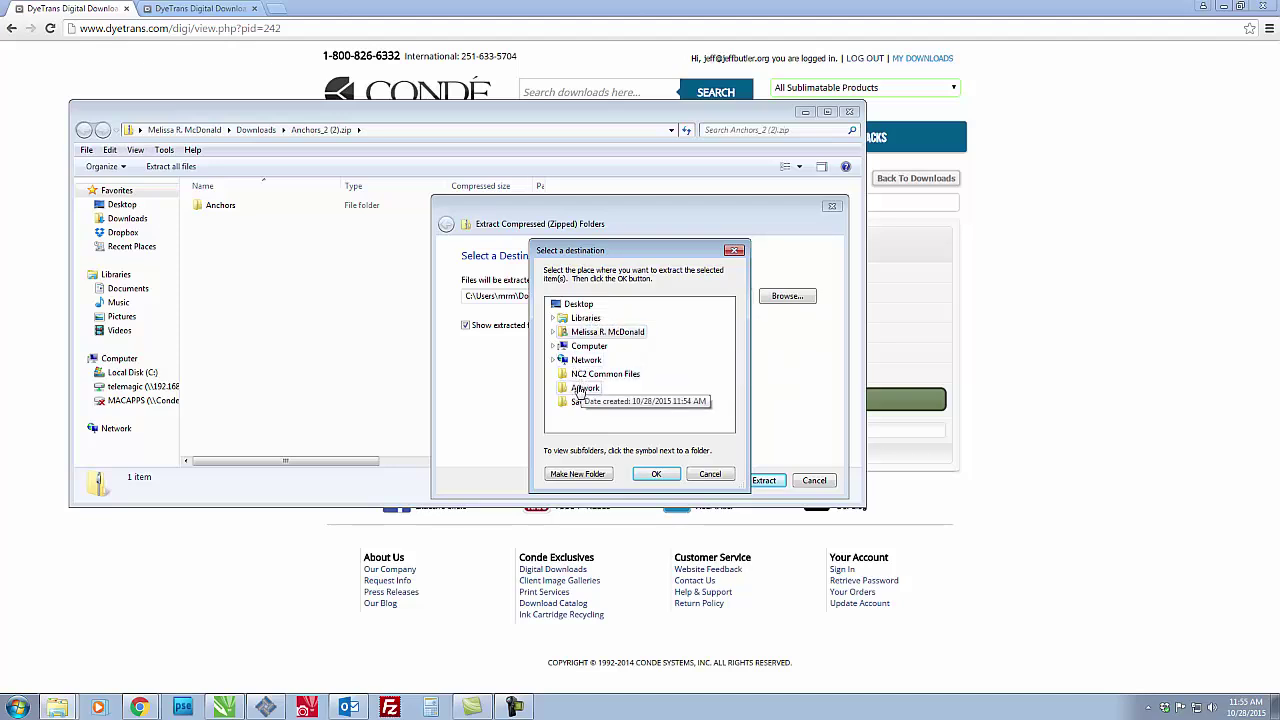
pyautogui.click(585, 388)
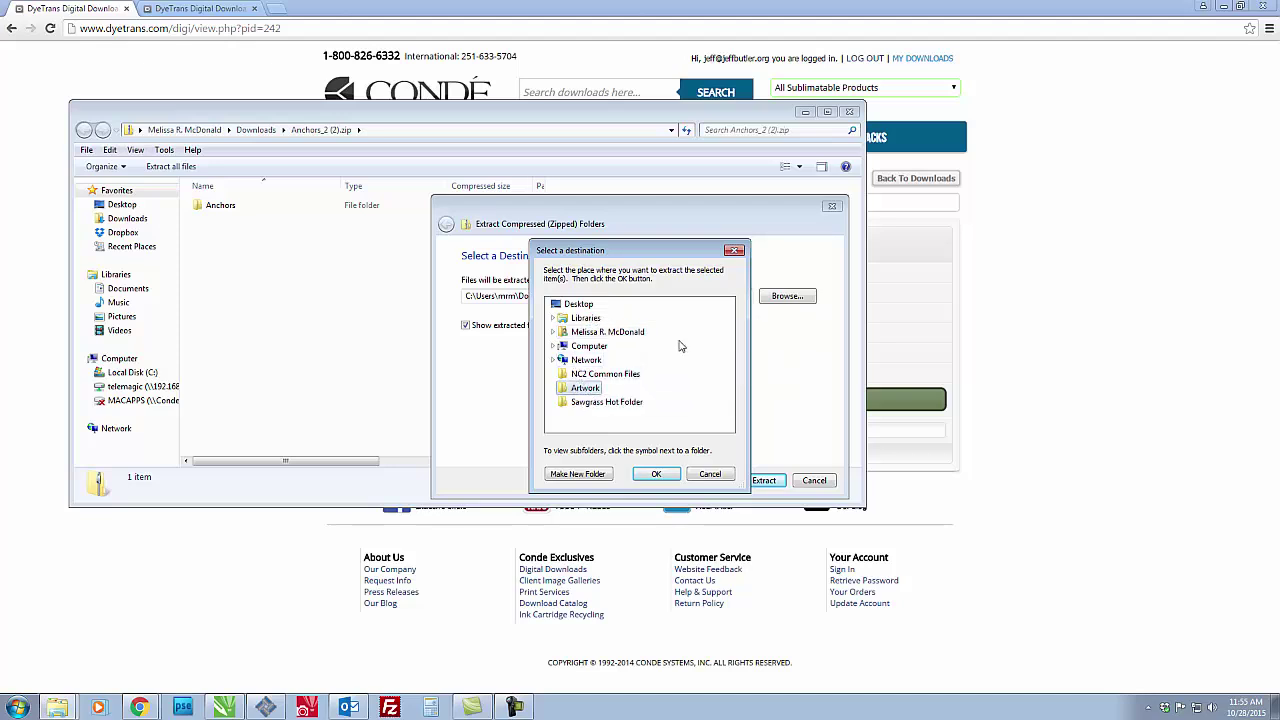
pyautogui.click(658, 475)
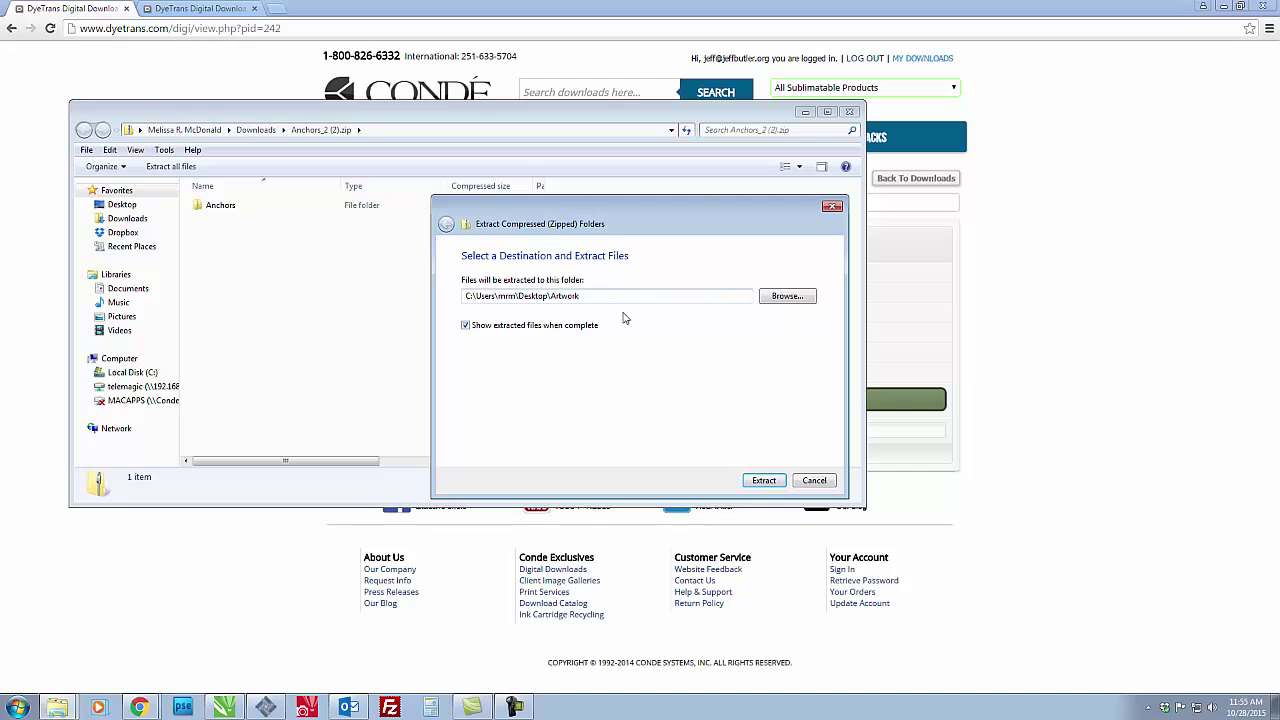
pyautogui.click(764, 481)
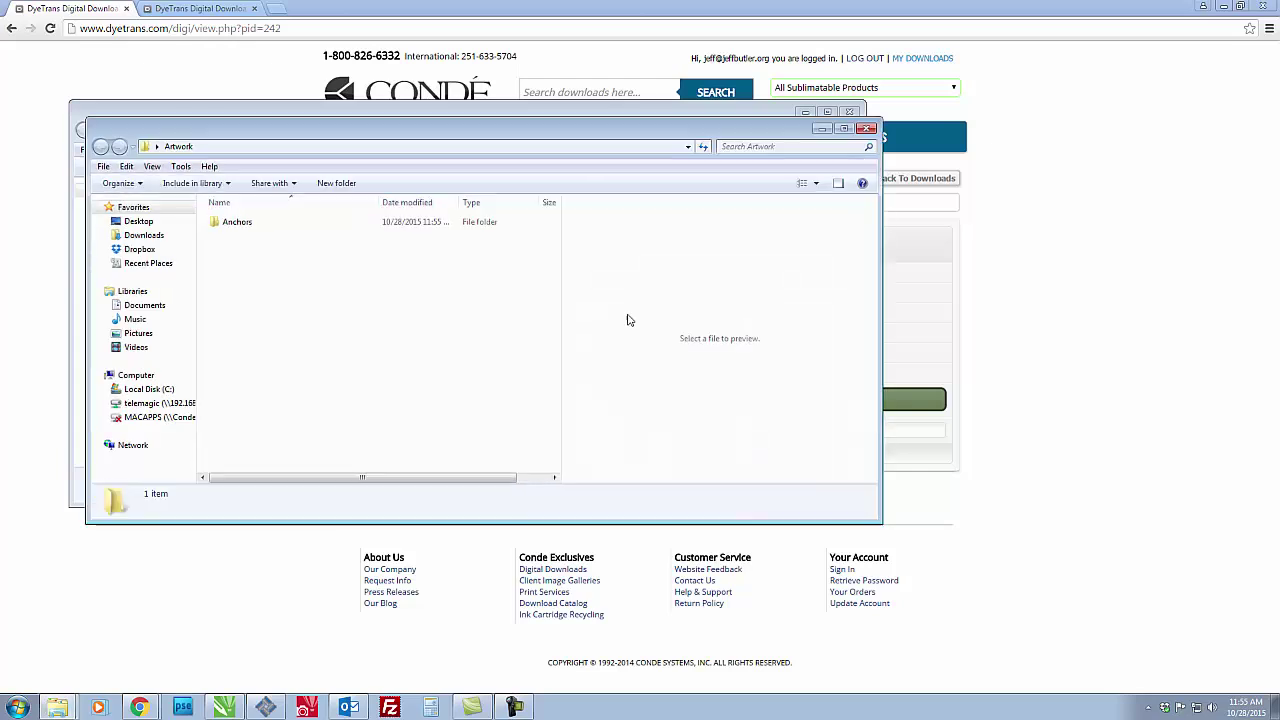
# Step: Open Anchors.cdr from the extracted Anchors folder in CorelDRAW X7
pyautogui.doubleClick(249, 229)
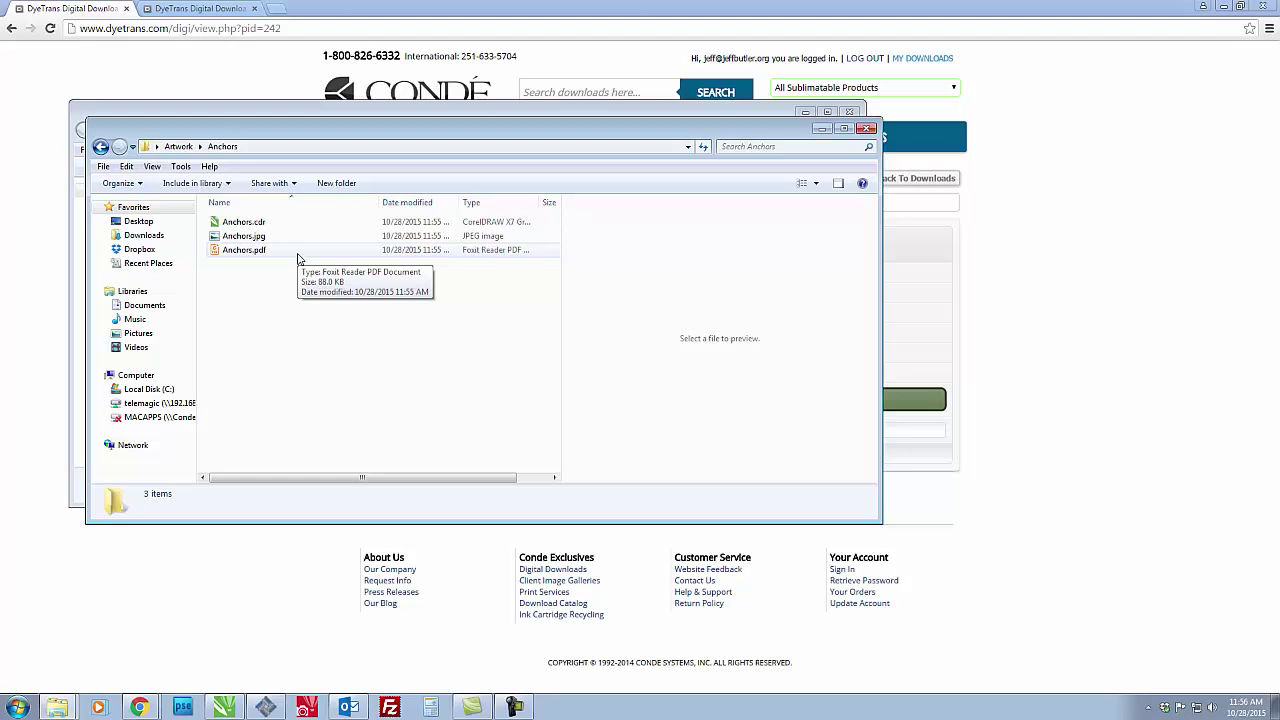
pyautogui.doubleClick(250, 223)
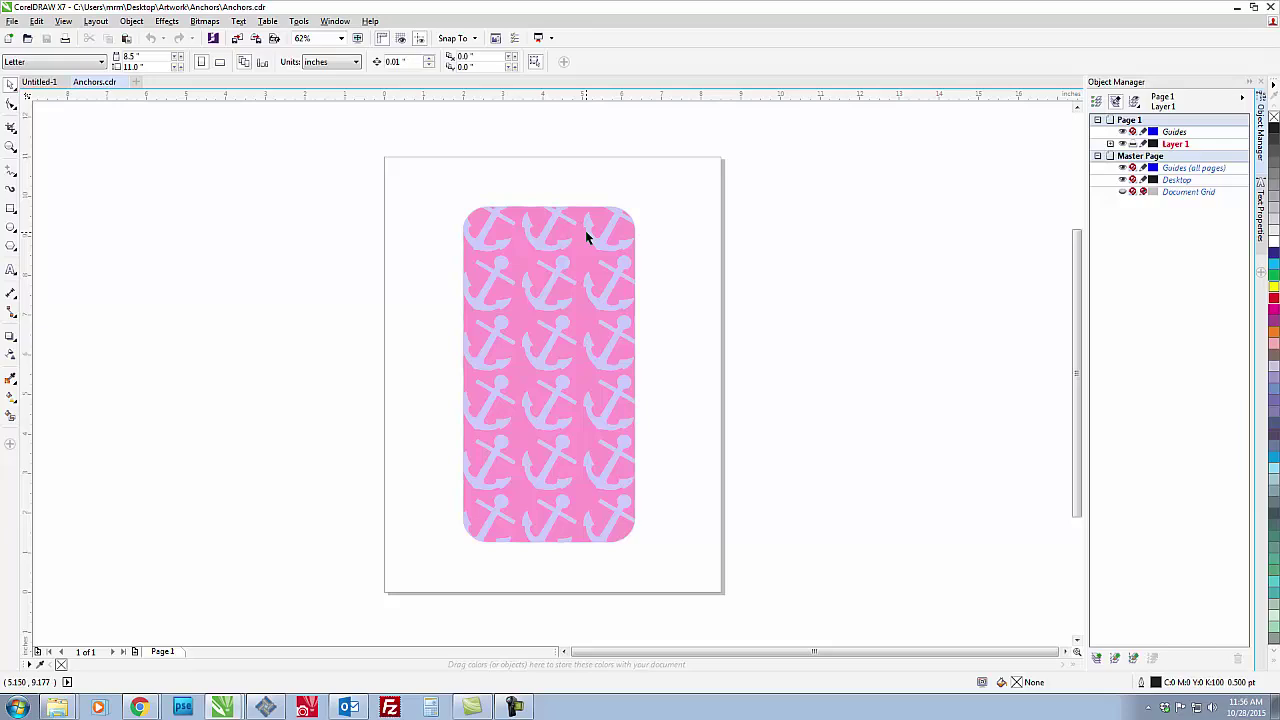
# Step: Recolor the pink case background to dark blue from the palette
pyautogui.click(581, 259)
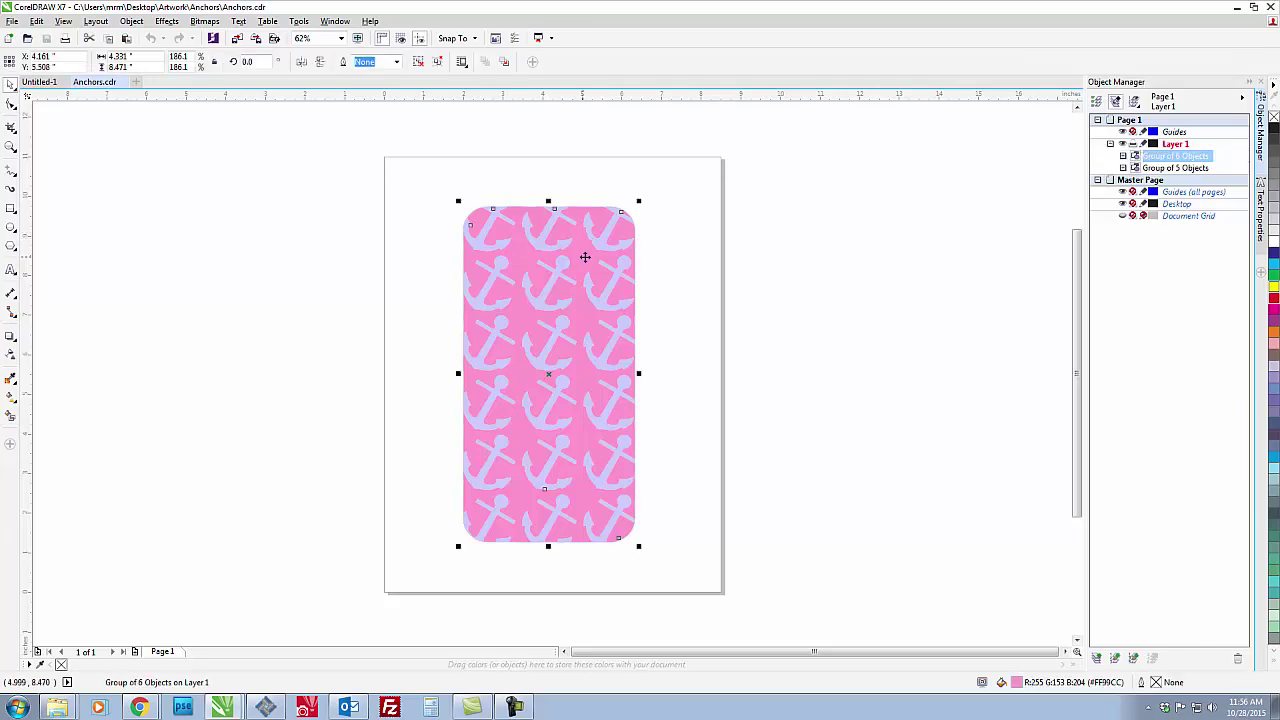
pyautogui.click(1274, 253)
pyautogui.click(690, 461)
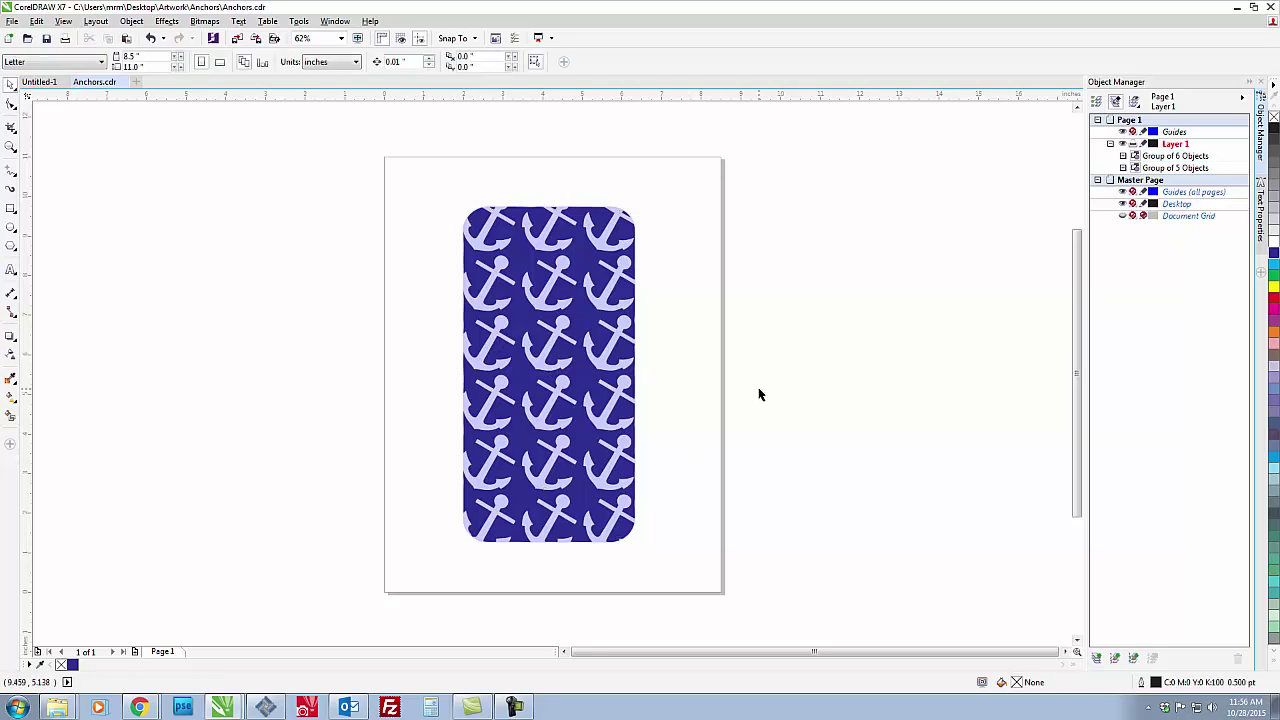
# Step: Recolor the lavender anchor group to teal green from the palette
pyautogui.click(600, 371)
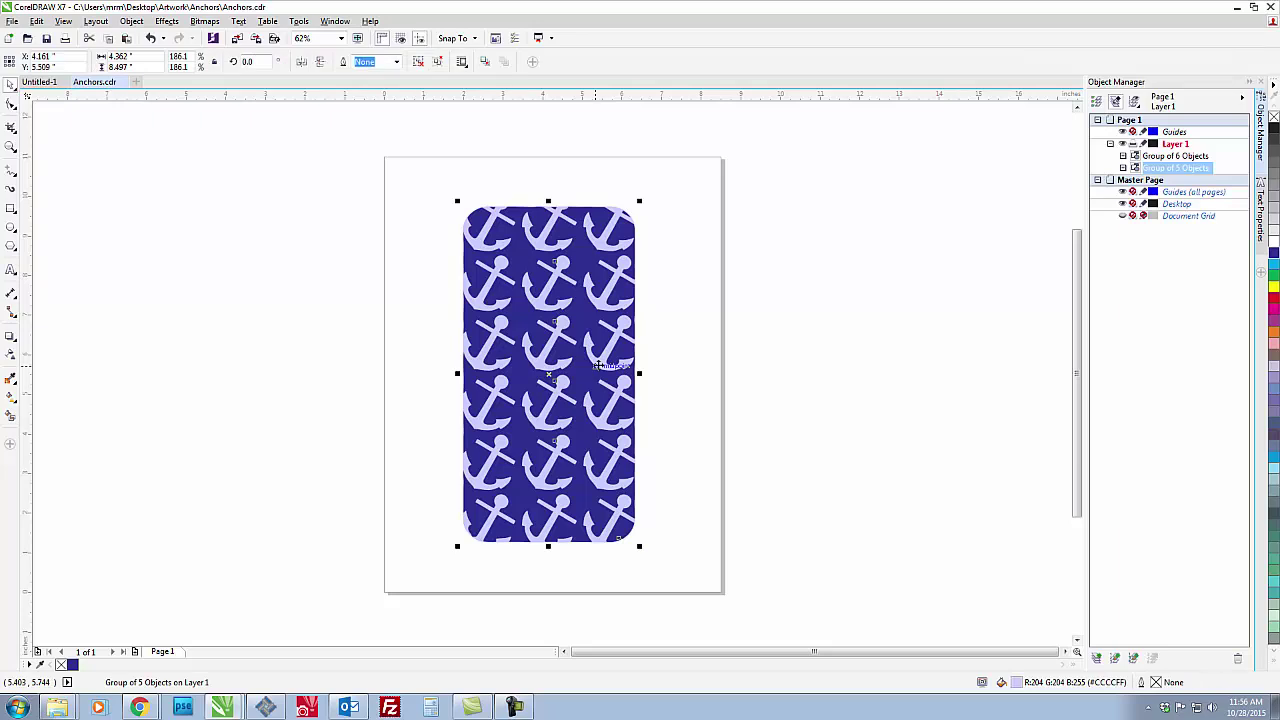
pyautogui.click(1273, 543)
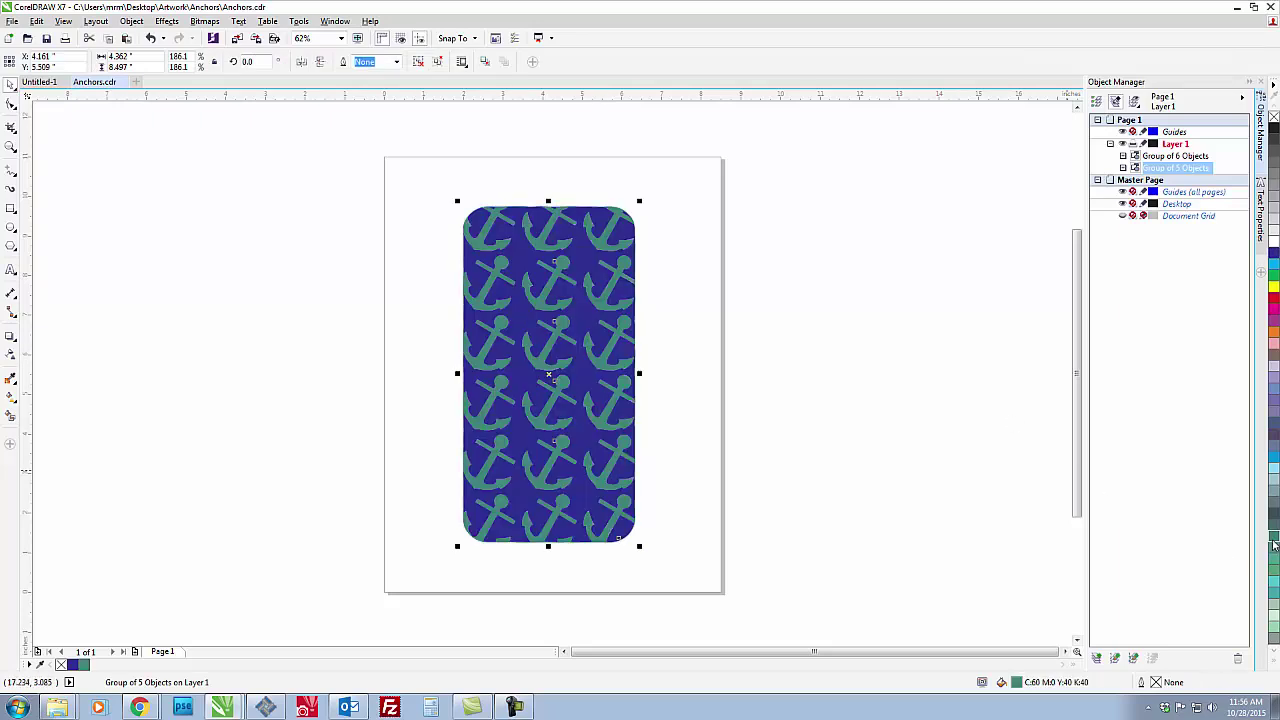
pyautogui.click(737, 432)
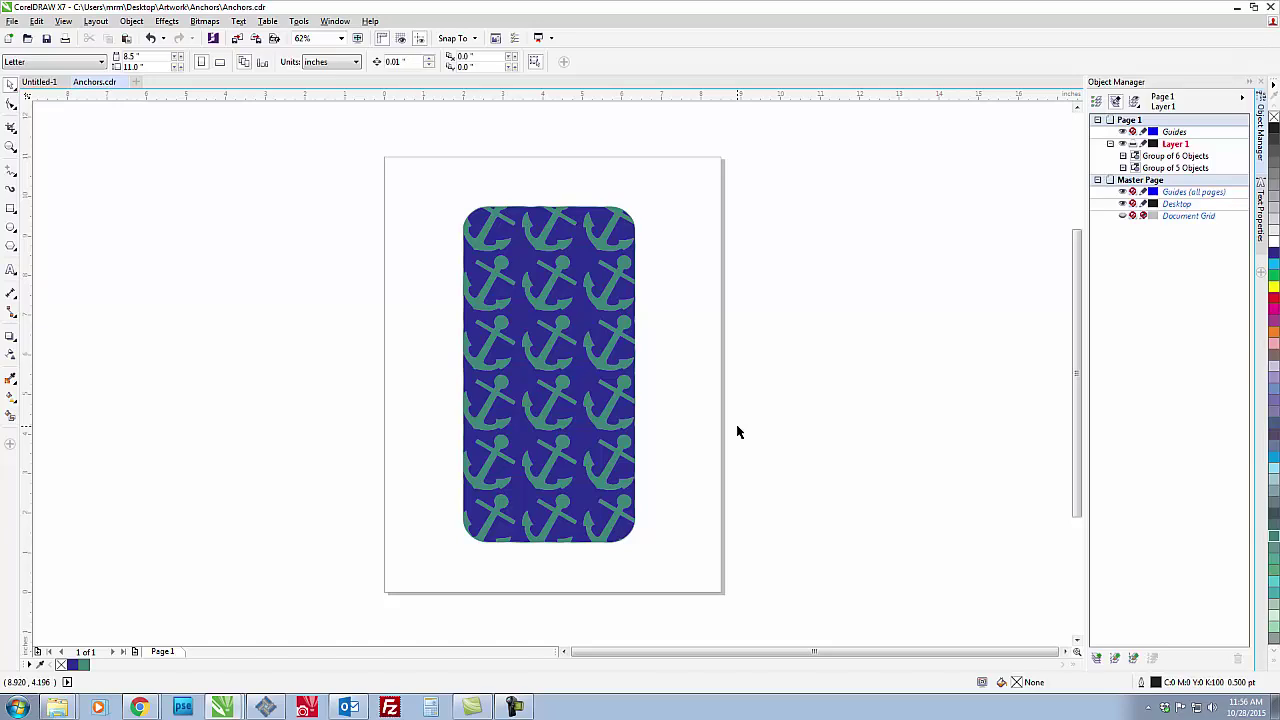